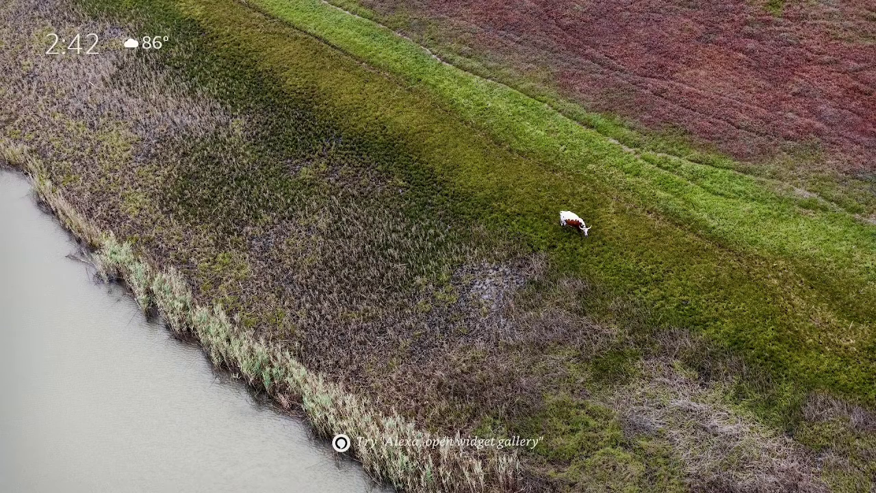
Step: Start changing the background from the ambient options and dismiss the Explore Artwork introduction
key("Return")
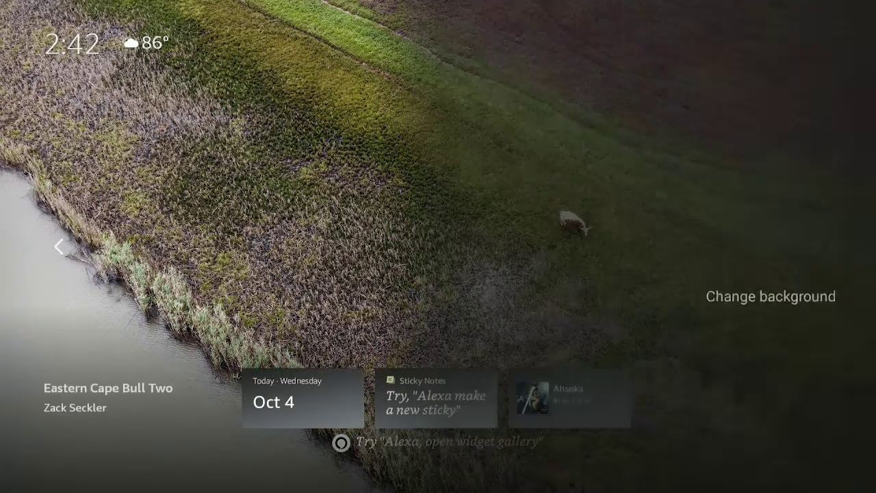
key("Return")
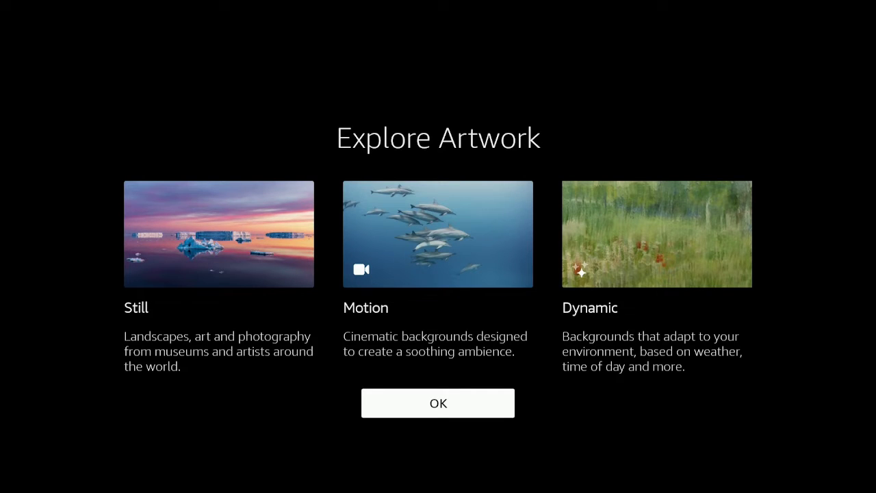
key("Return")
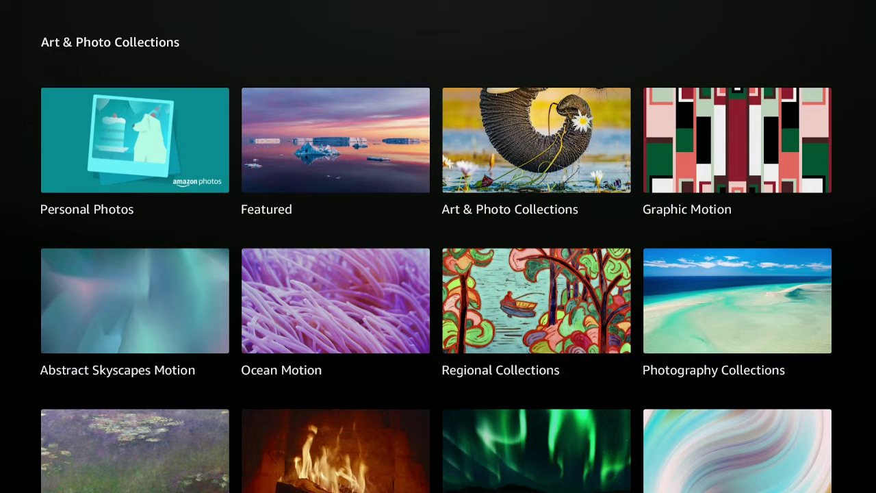
Step: Move through the artwork category grid to Seasonal Motion and open its collections
key("Right")
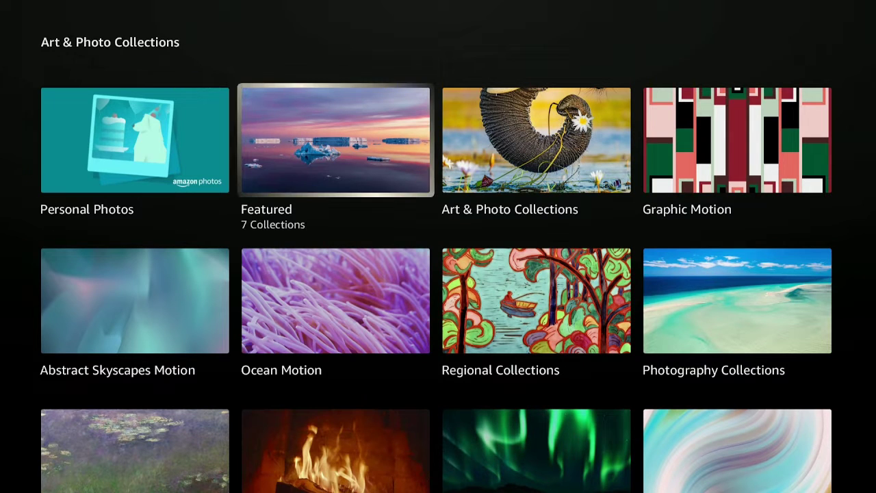
key("Right")
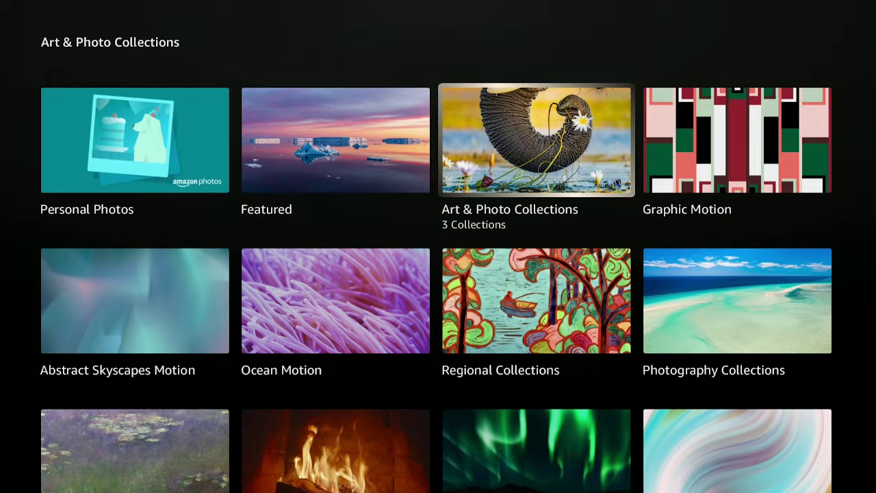
key("Right")
key("Down")
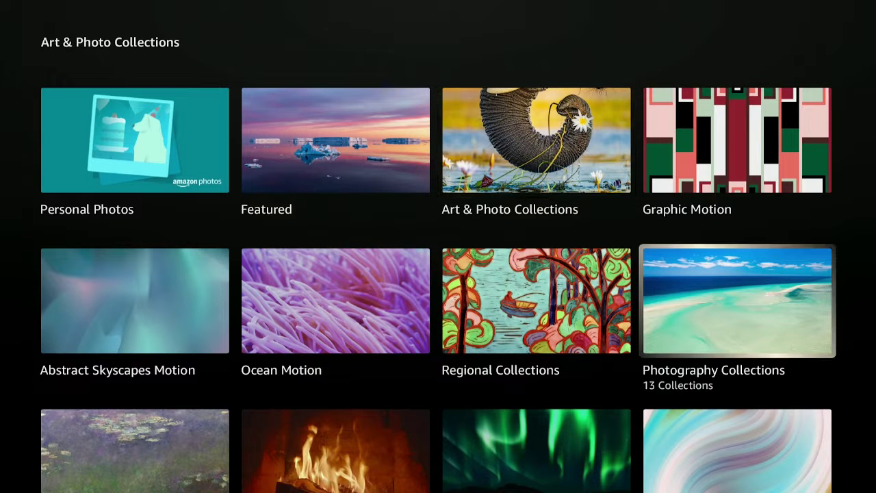
key("Down")
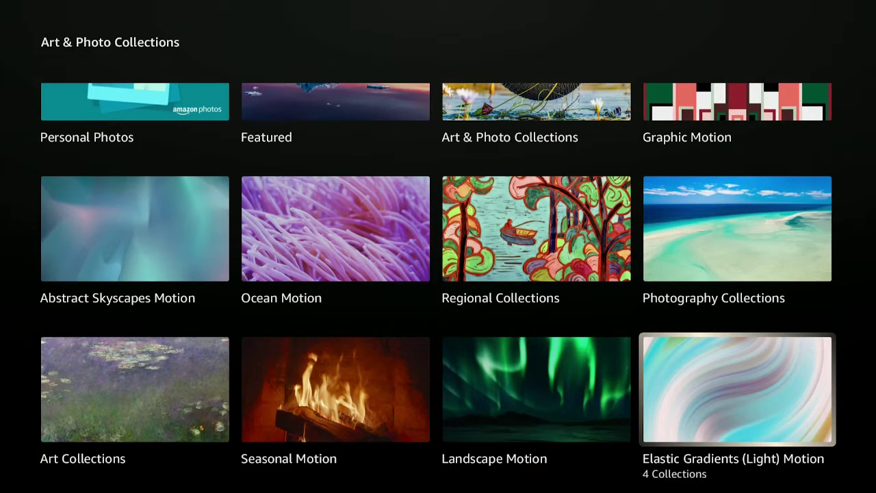
key("Left")
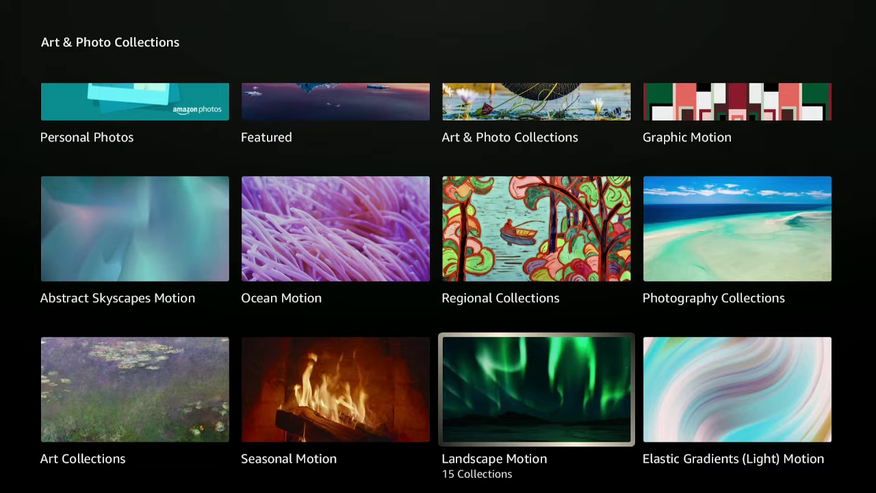
key("Left")
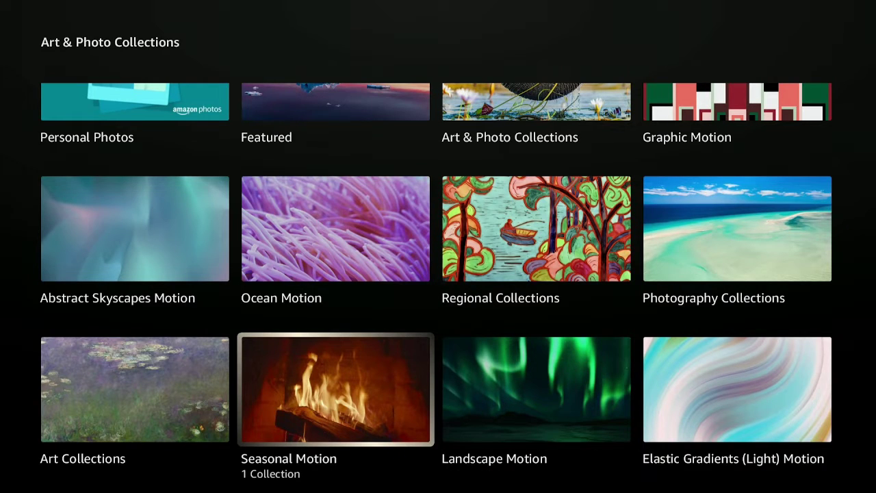
key("Return")
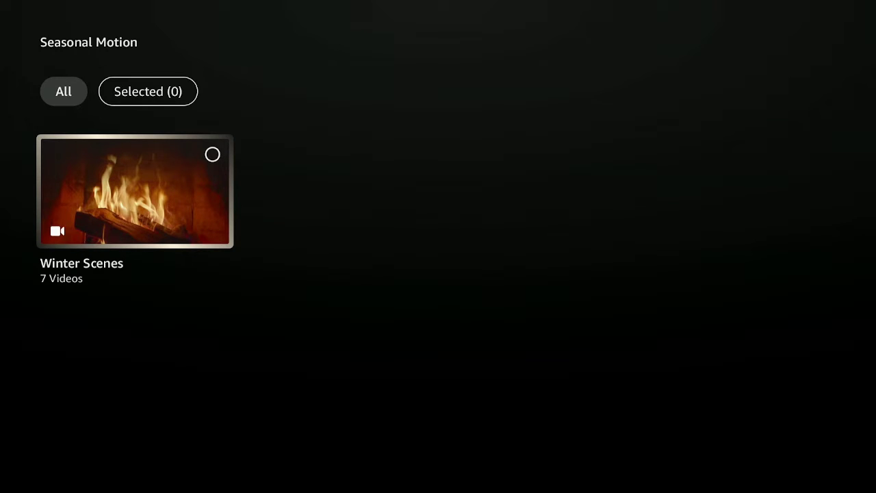
Step: Pick the Winter Scenes collection and confirm Change Collection so Snow Flurry by the River plays
key("Return")
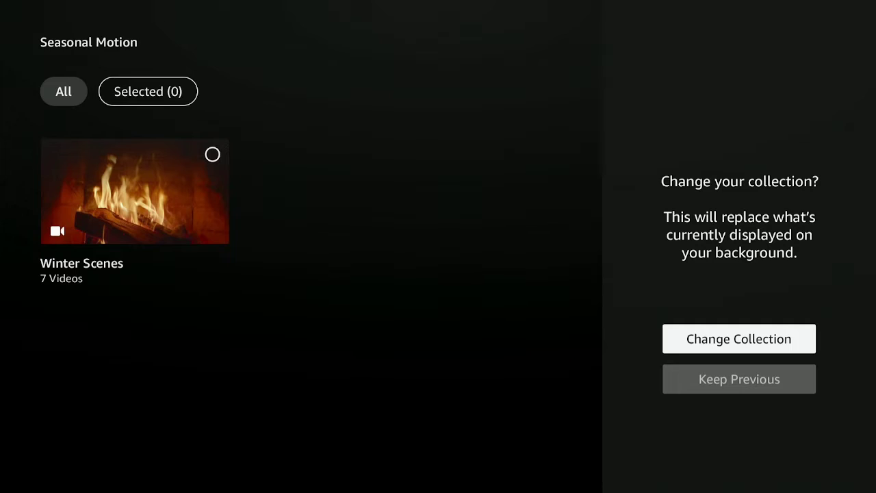
key("Return")
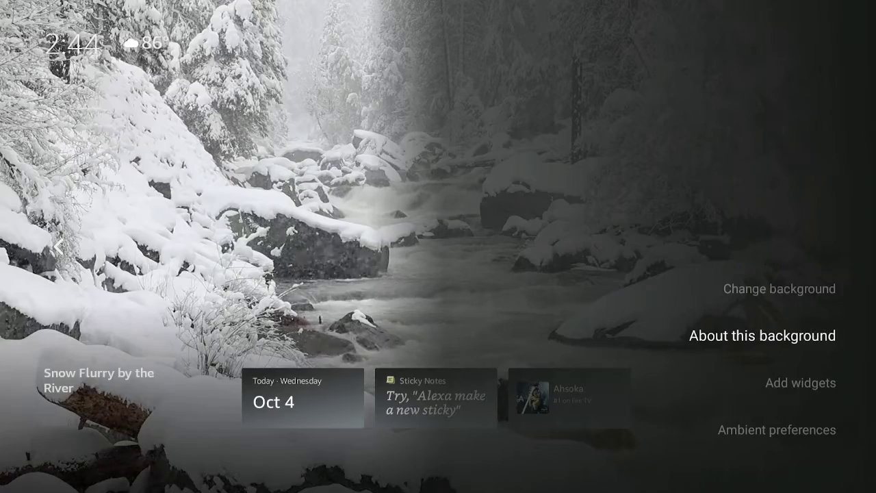
Step: View the Snow Flurry by the River details (2022, Yosemite), then go to Add widgets
key("Return")
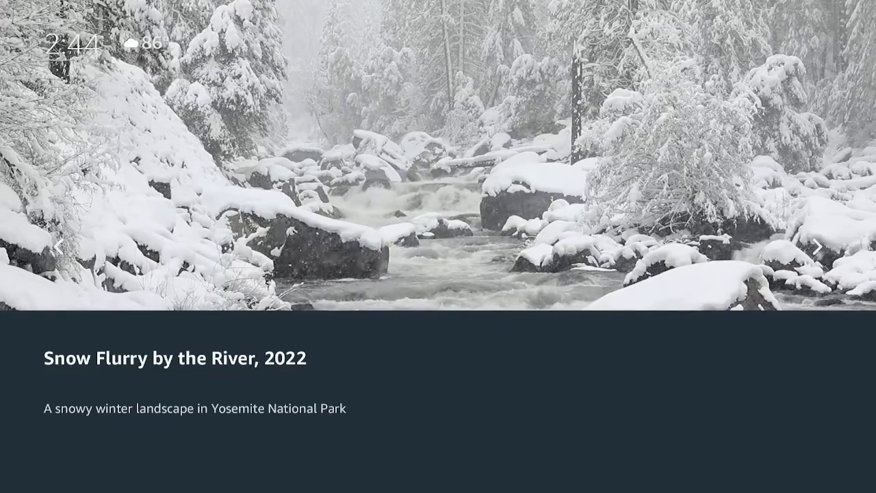
key("Right")
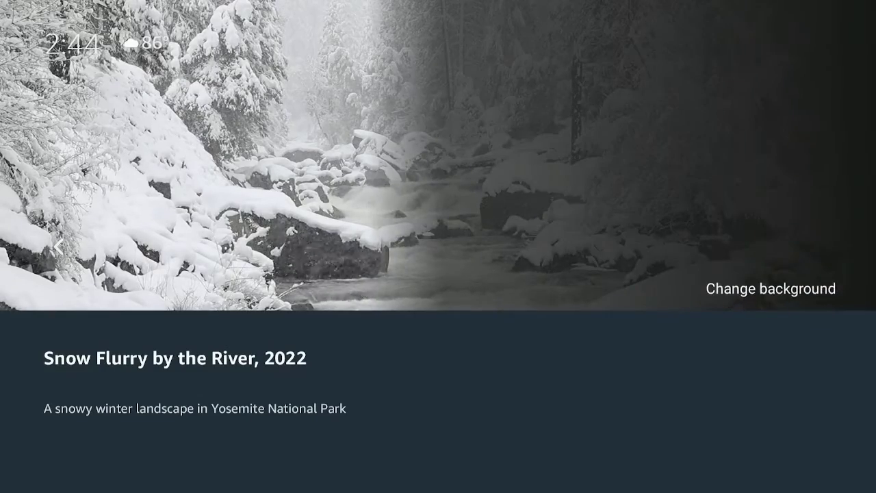
key("Escape")
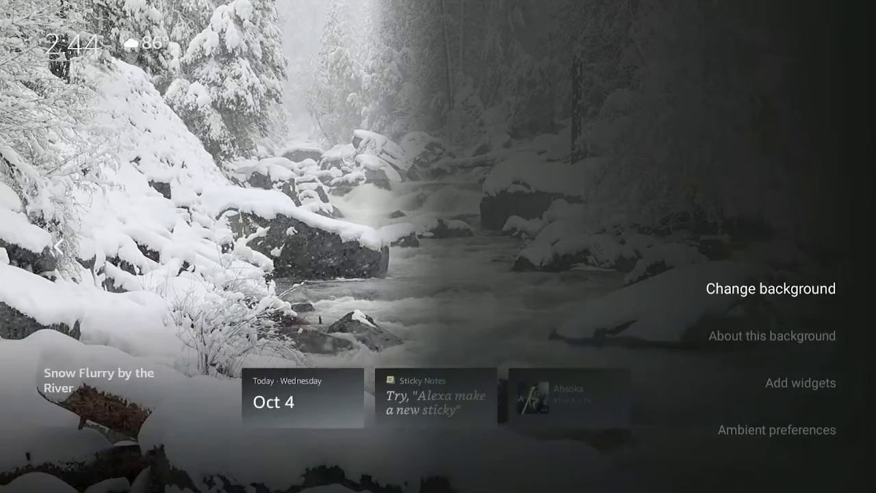
key("Down")
key("Down")
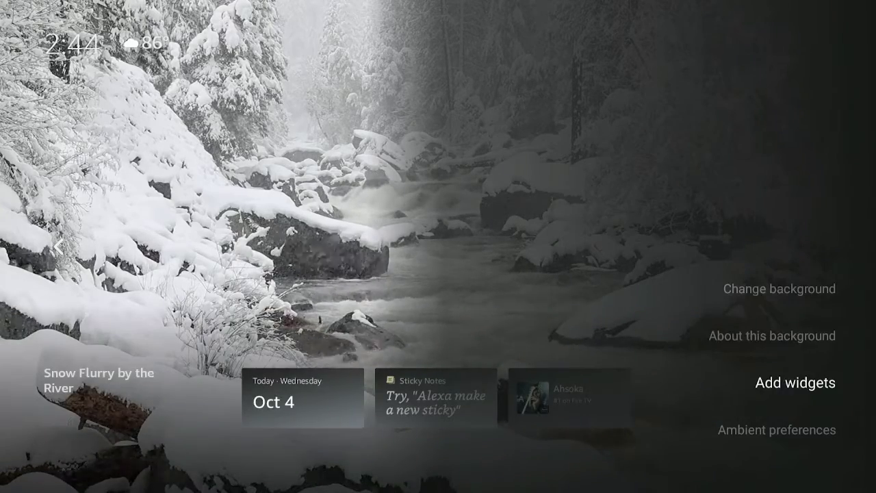
key("Escape")
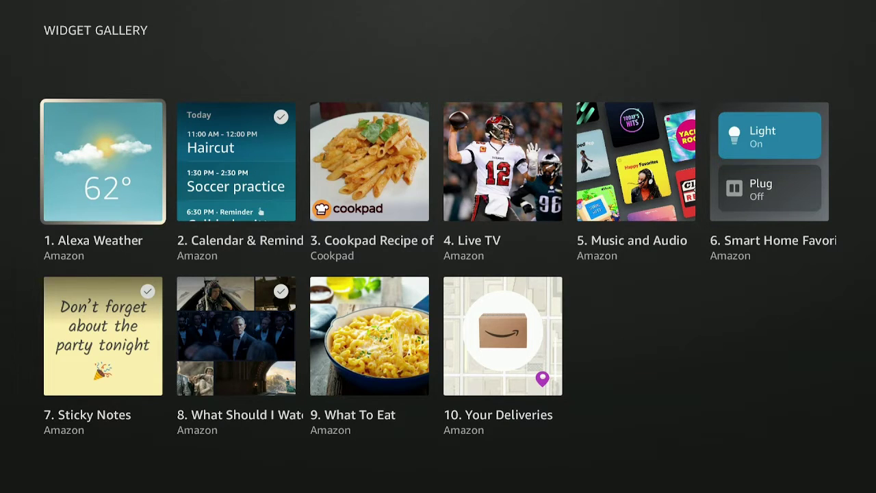
Step: Add the 7. Sticky Notes widget from the Widget Gallery and go back to the ambient screen
key("Down")
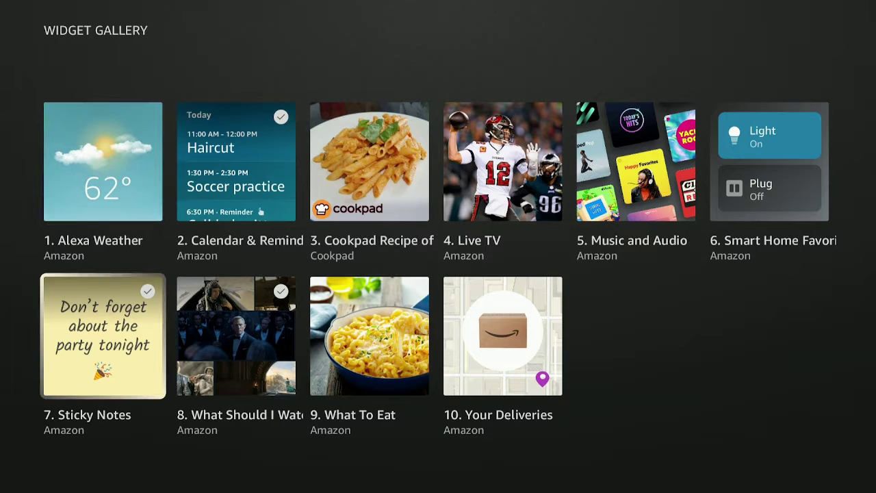
key("Up")
key("Down")
key("Return")
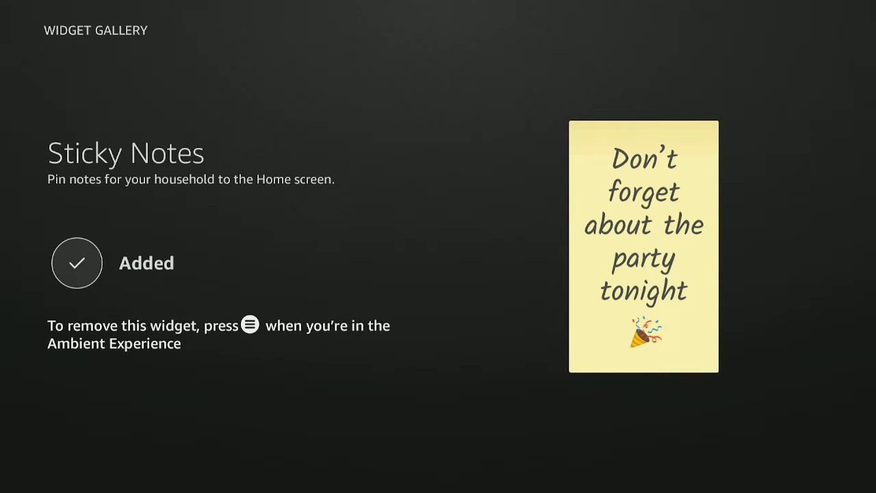
key("Escape")
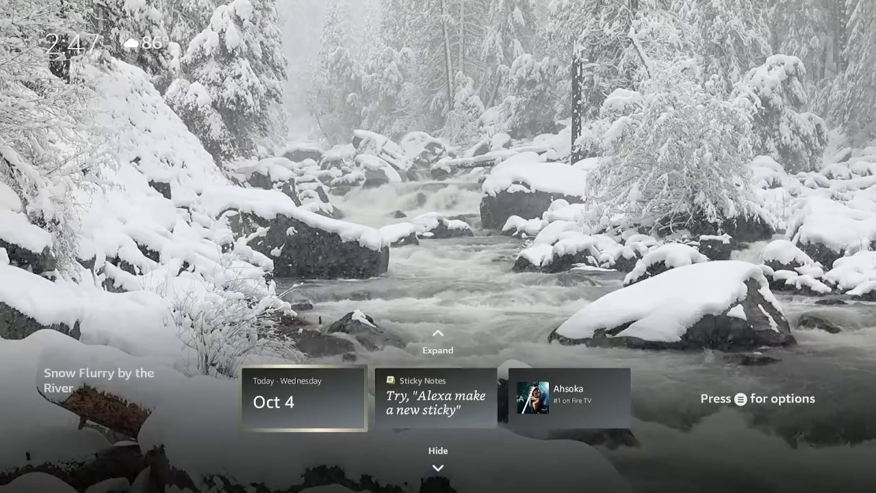
Step: Hide and restore the widget row, then expand it into large cards
key("Down")
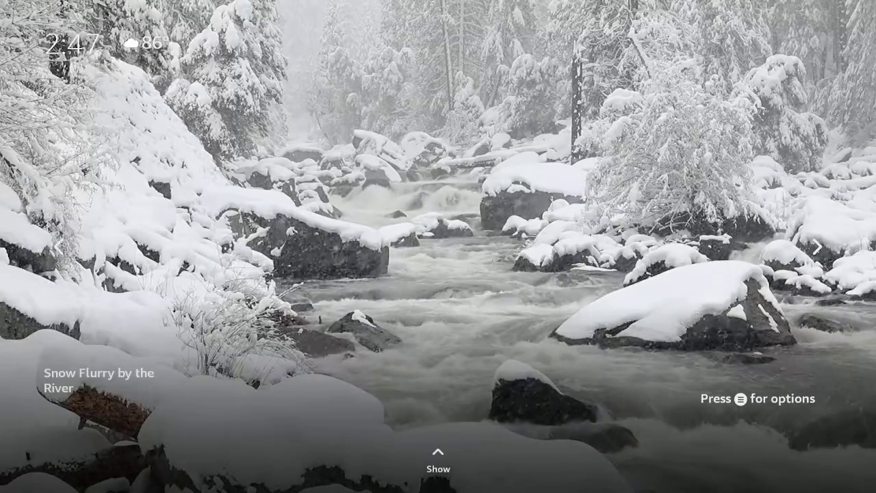
key("Up")
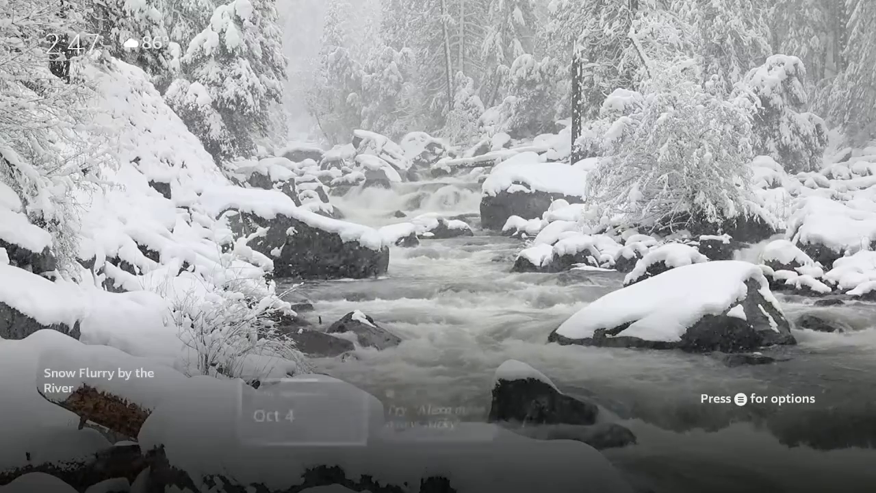
key("Up")
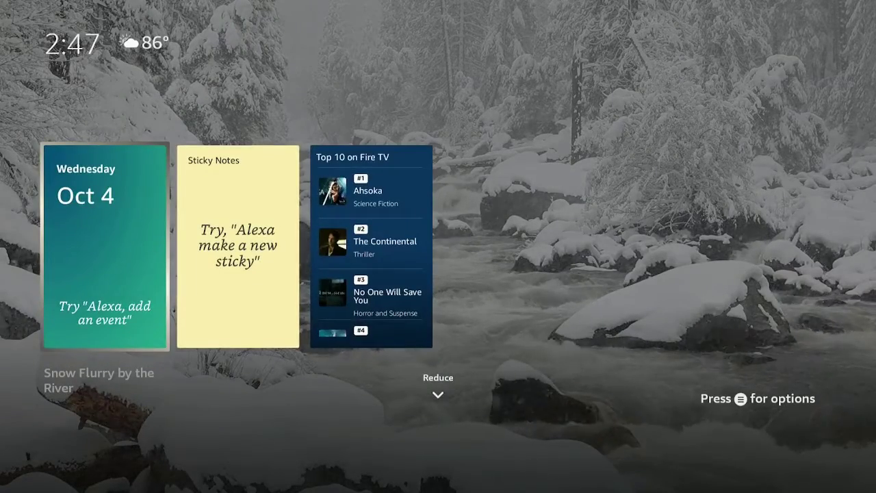
Step: Open the Sticky Notes Create Sticky editor and back out without making a note
key("Right")
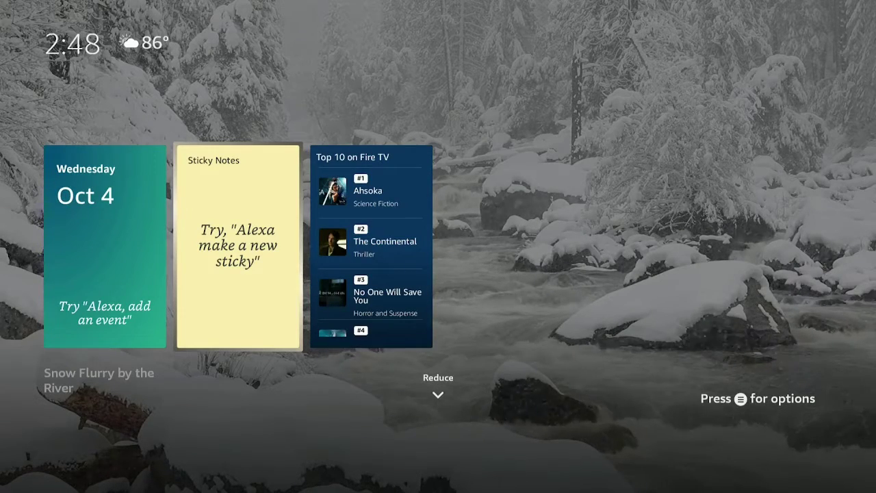
key("Return")
key("Return")
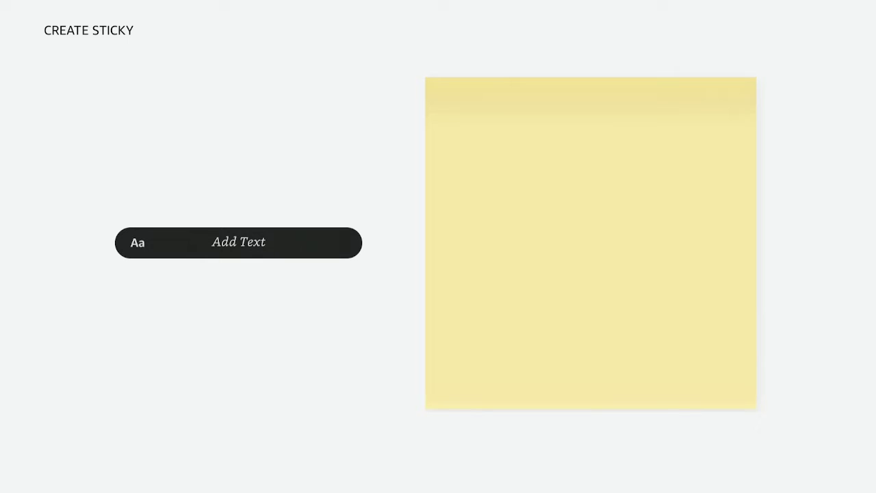
key("Escape")
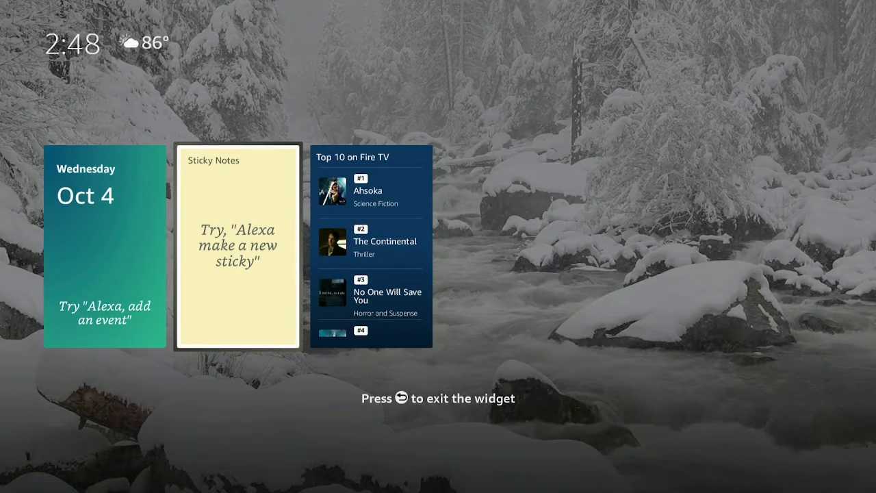
key("Escape")
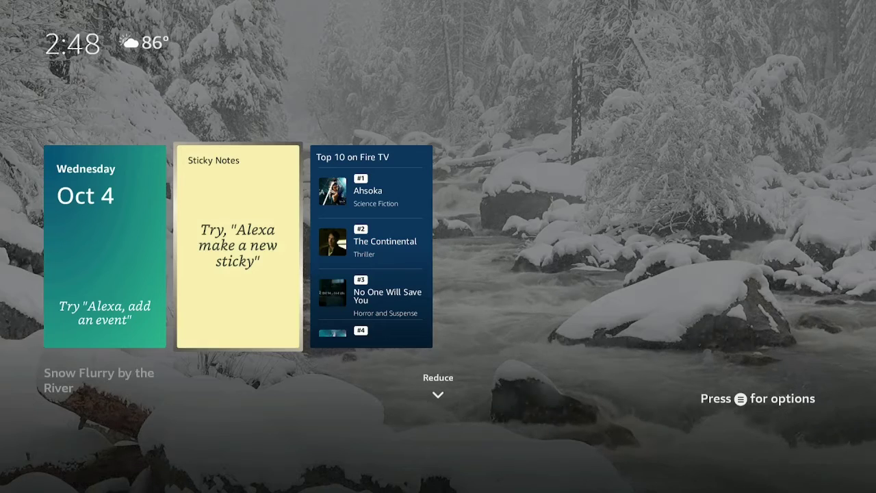
Step: Open Ambient preferences and set the default Widget Size to Large
key("Menu")
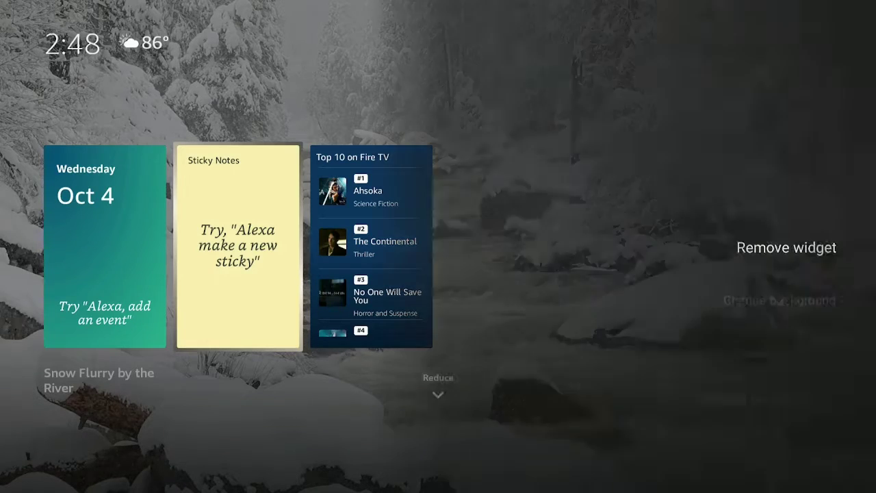
key("Down")
key("Down")
key("Down")
key("Down")
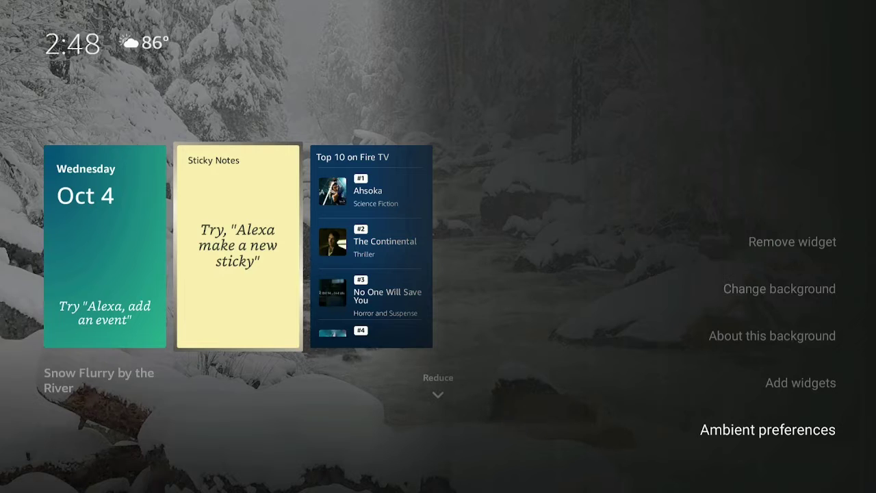
key("Escape")
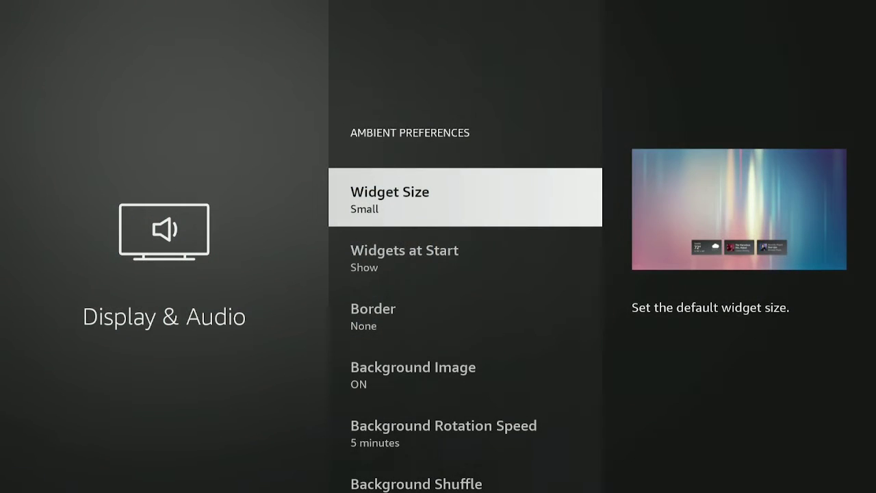
key("Return")
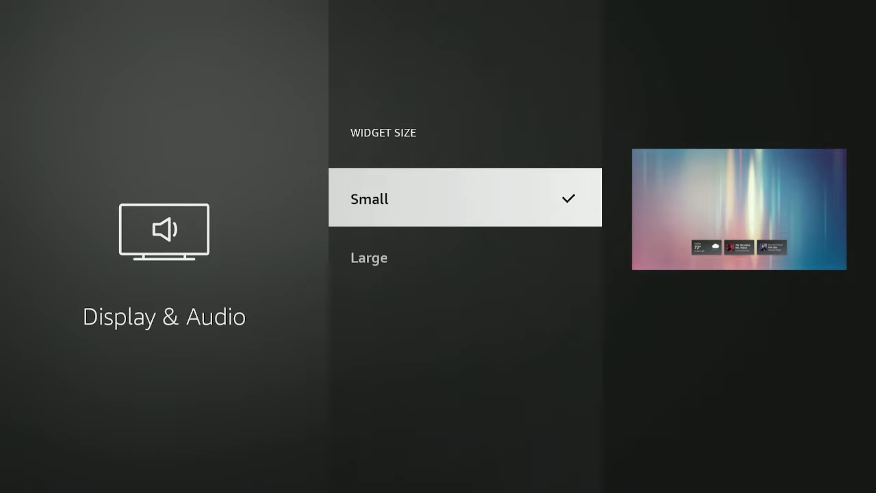
key("Down")
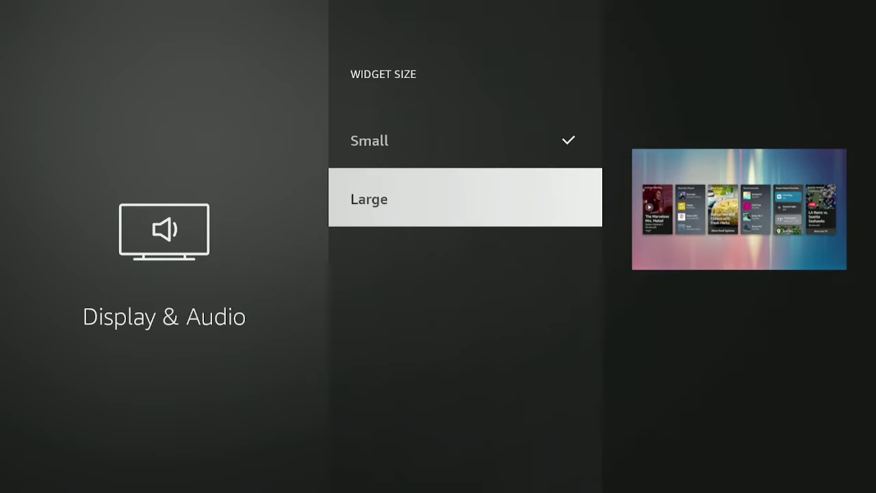
key("Return")
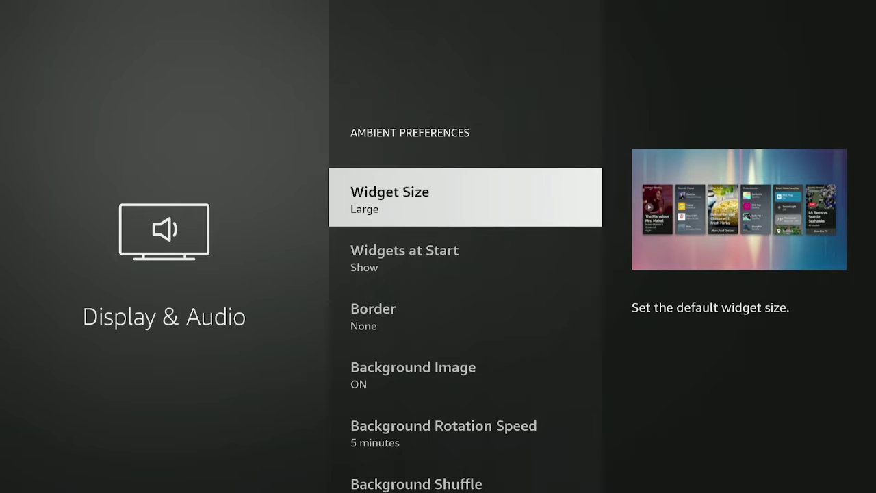
Step: Leave Widgets at Start on Show and move down to the Border setting
key("Down")
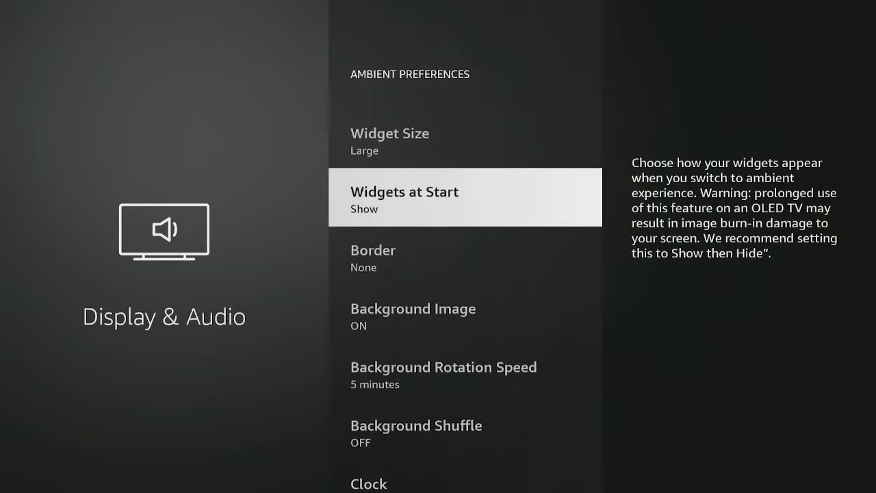
key("Return")
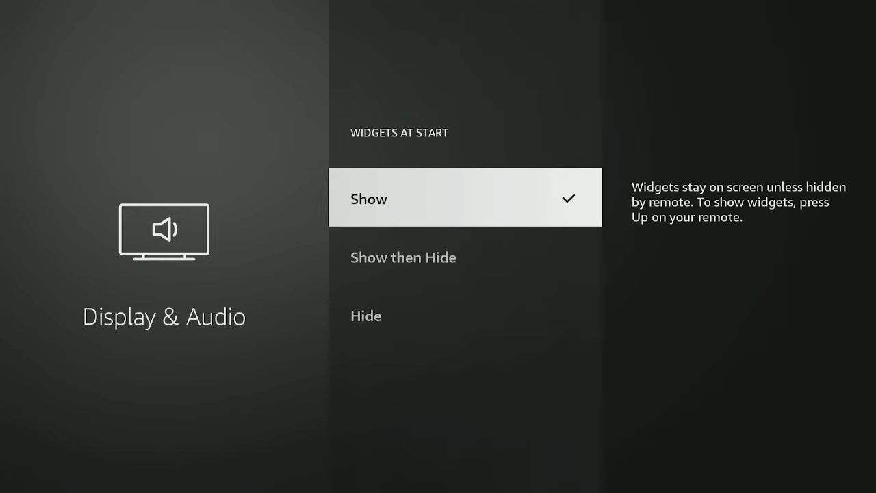
key("Escape")
key("Down")
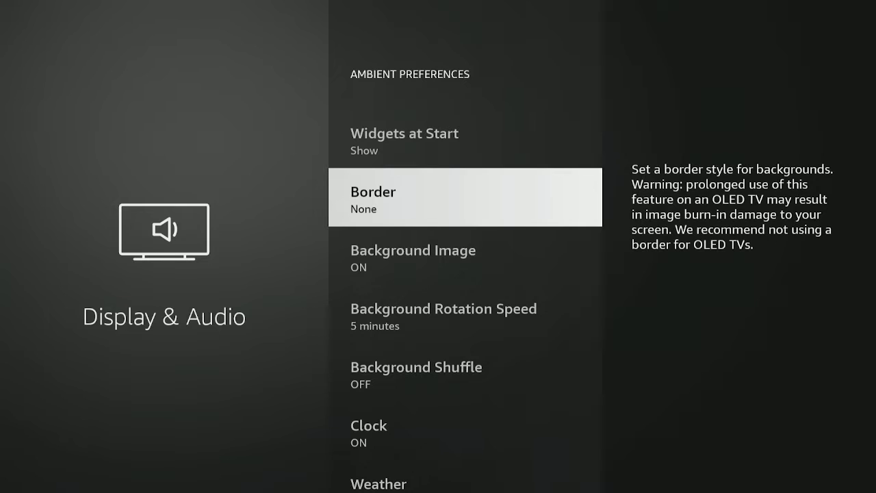
key("Return")
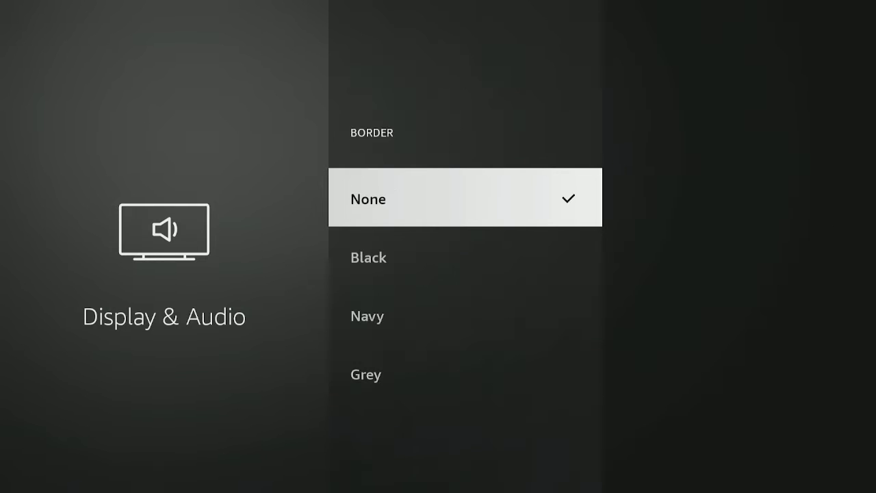
key("Down")
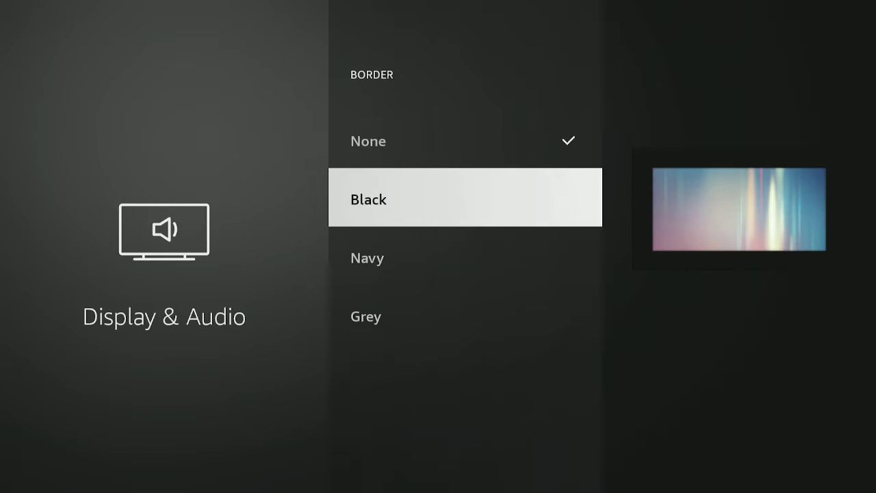
key("Down")
key("Down")
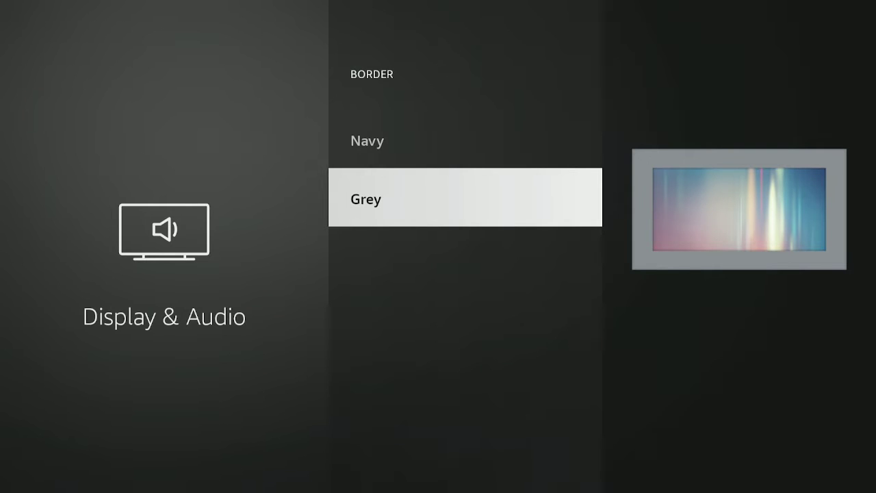
key("Up")
key("Up")
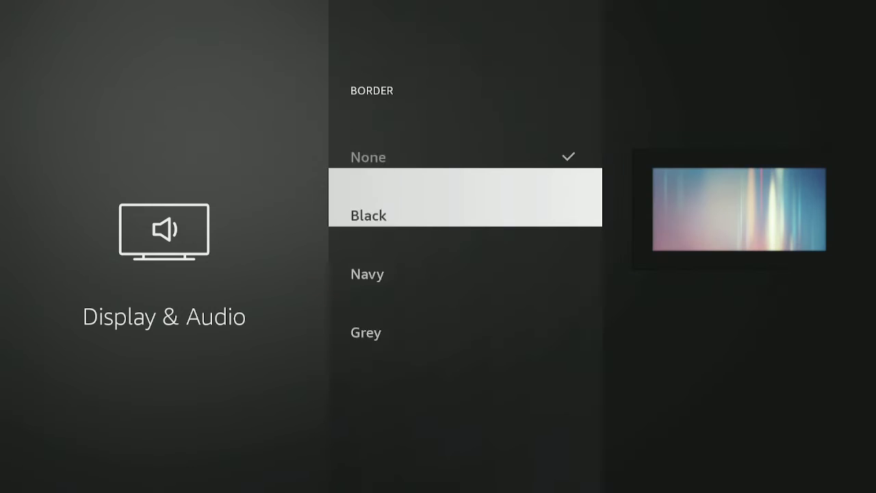
key("Up")
key("Return")
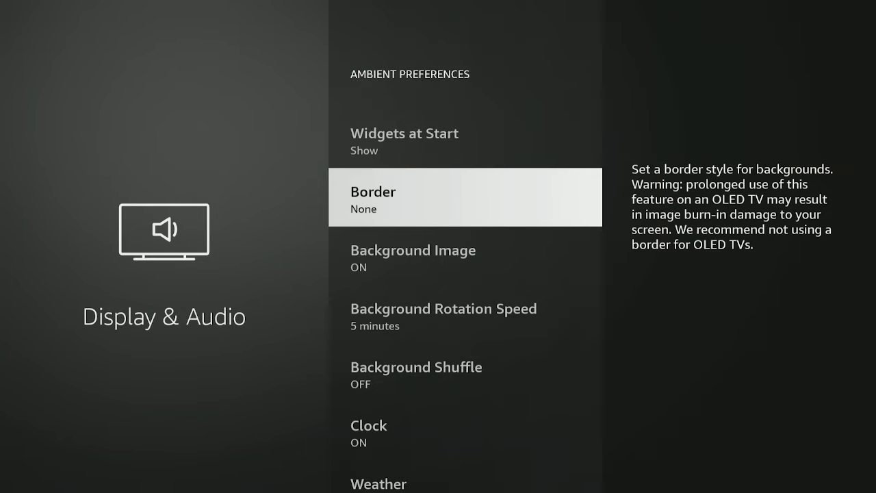
key("Down")
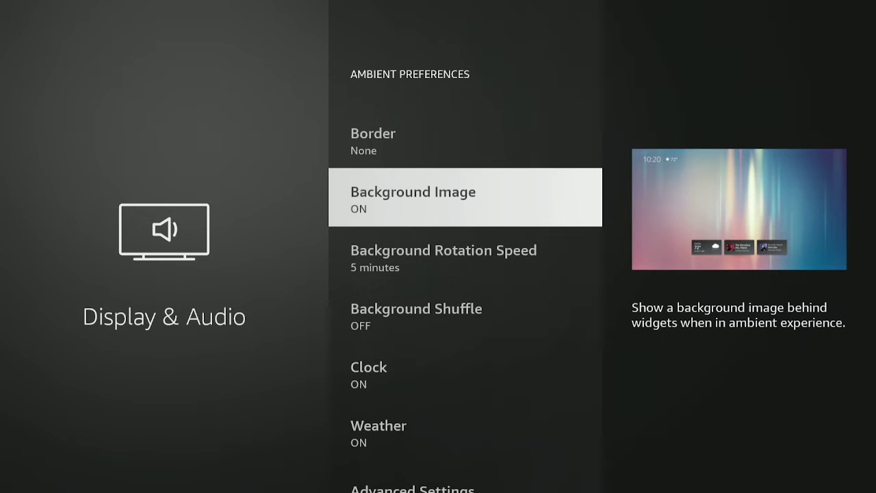
key("Return")
key("Return")
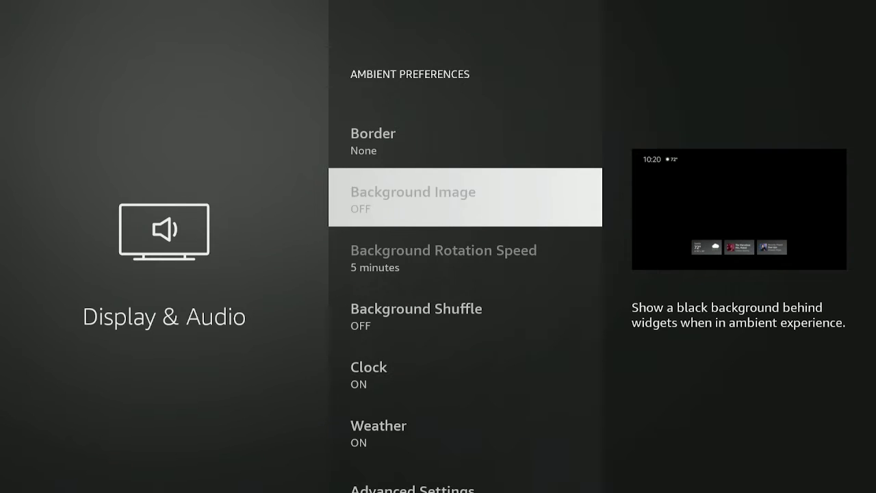
key("Down")
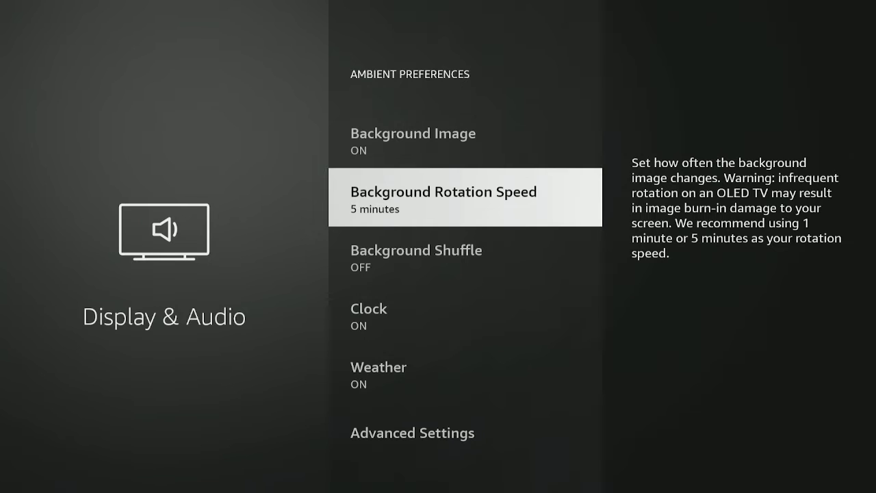
key("Return")
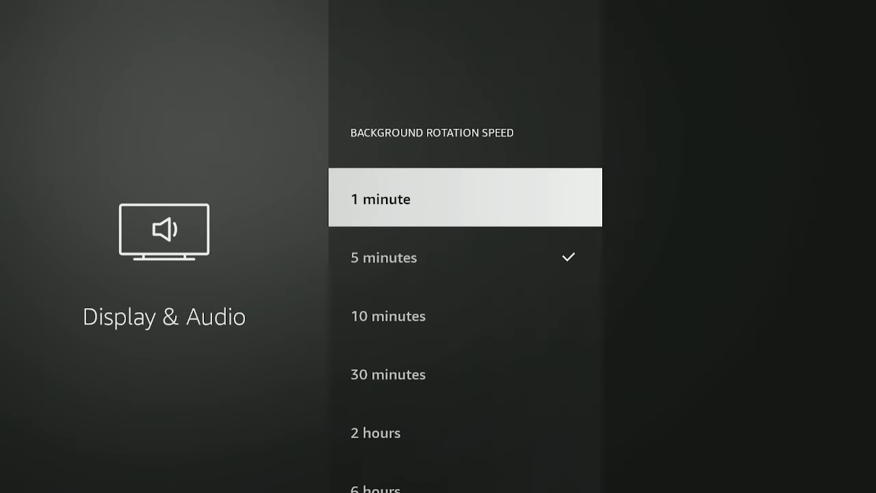
key("Down")
key("Down")
key("Down")
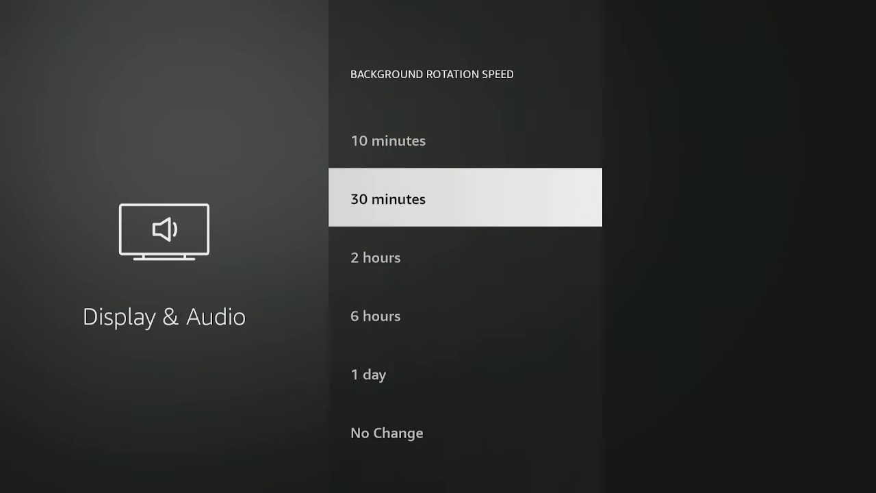
key("Down")
key("Down")
key("Down")
key("Up")
key("Up")
key("Up")
key("Up")
key("Up")
key("Up")
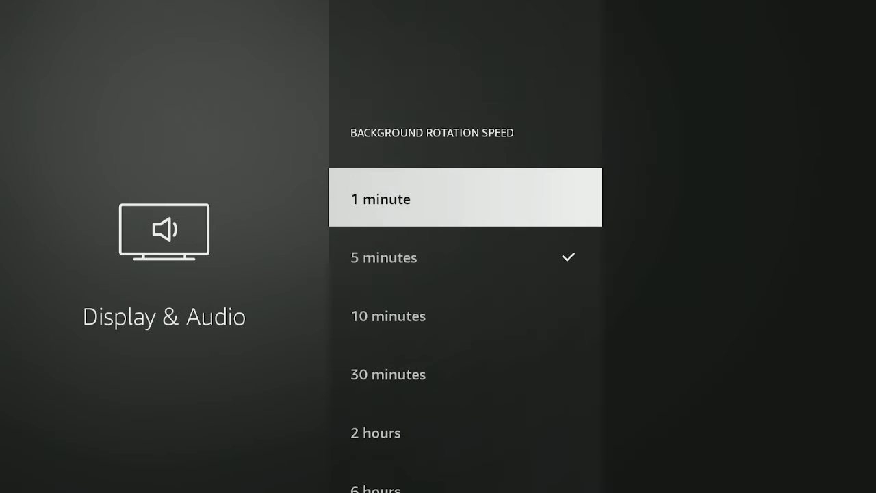
key("Down")
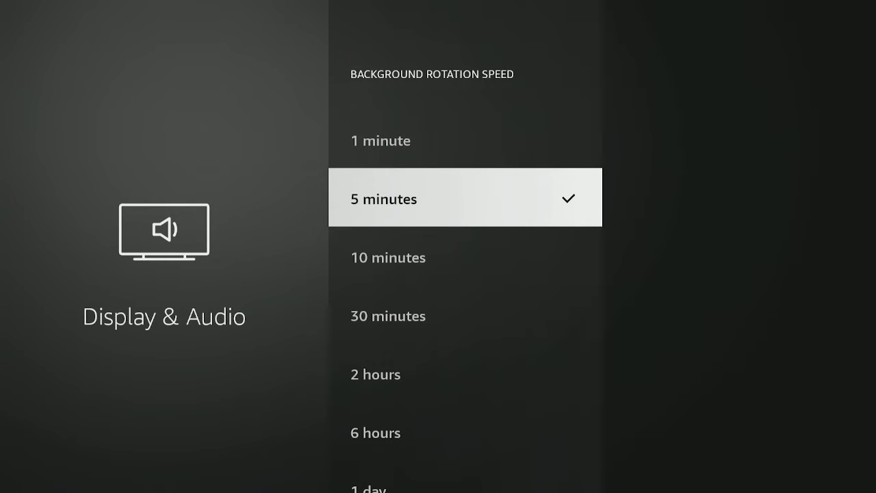
key("Return")
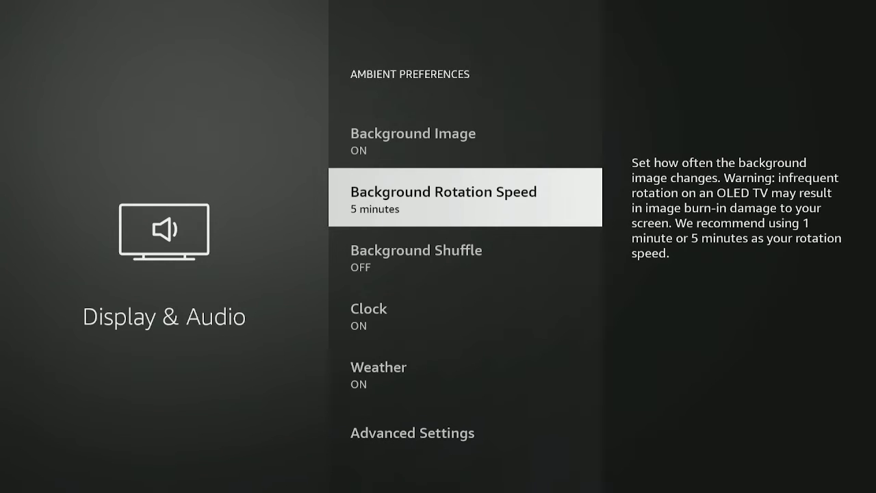
Step: Toggle Background Shuffle, then step past the Clock and Weather settings
key("Down")
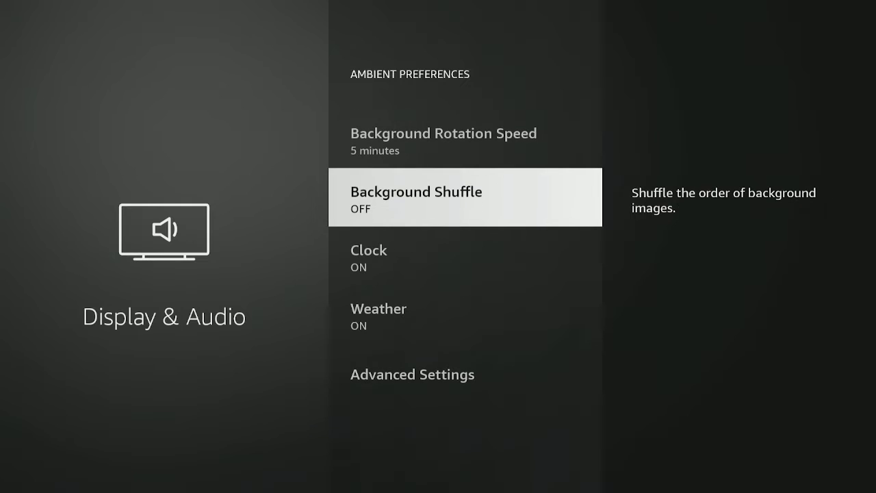
key("Return")
key("Return")
key("Down")
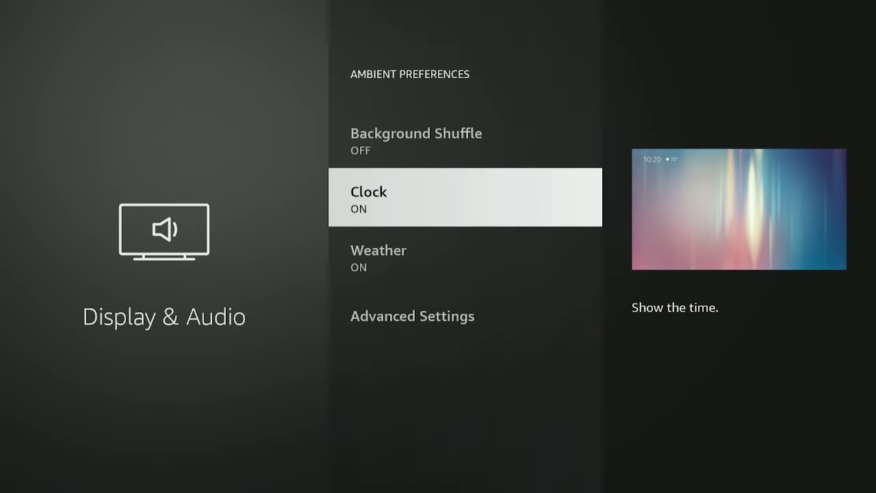
key("Down")
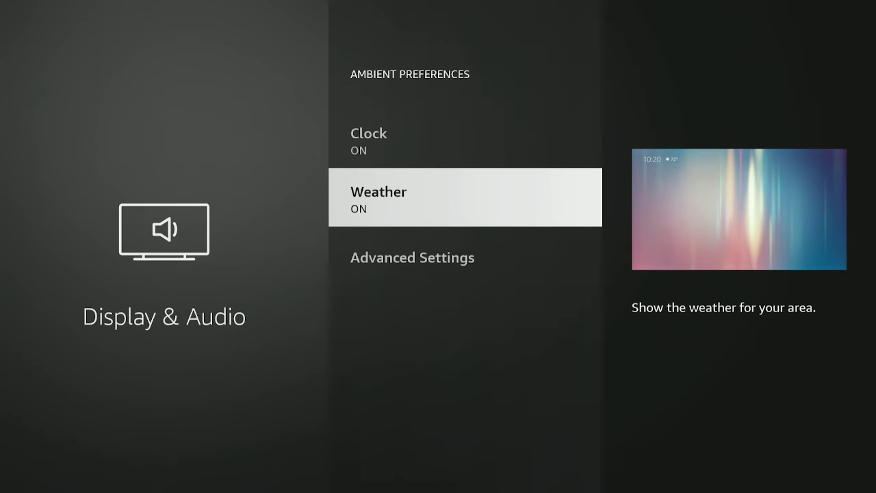
Step: Check the Idle Timeout in Advanced Settings and return to the preferences list
key("Down")
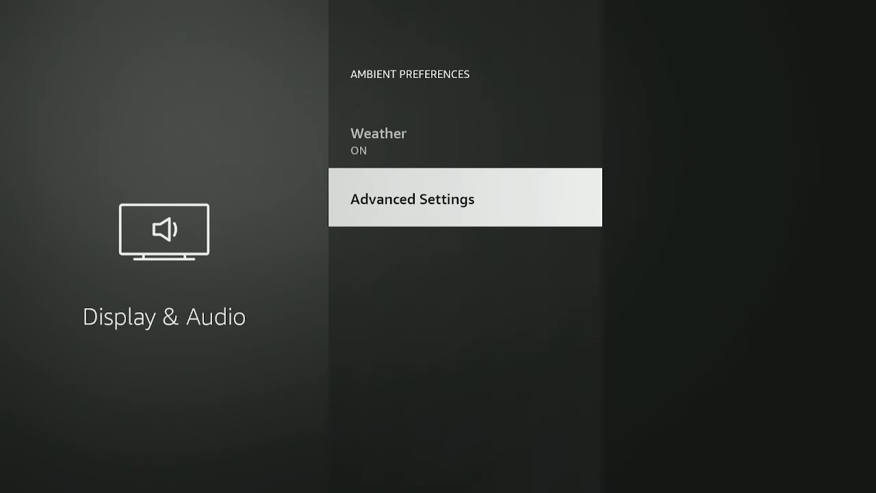
key("Return")
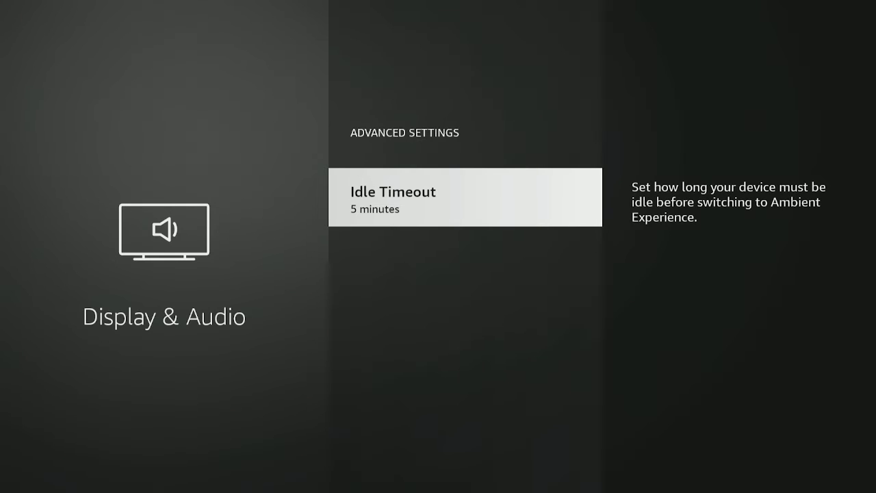
key("Escape")
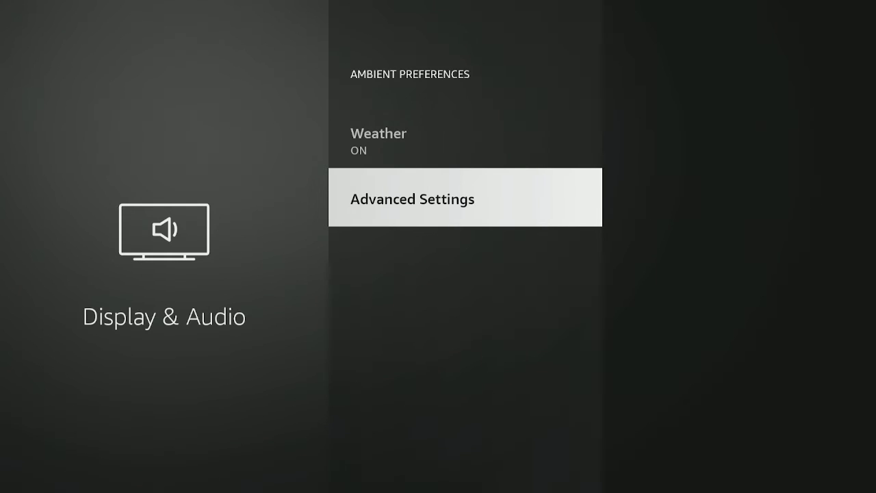
key("Up")
key("Up")
key("Up")
key("Up")
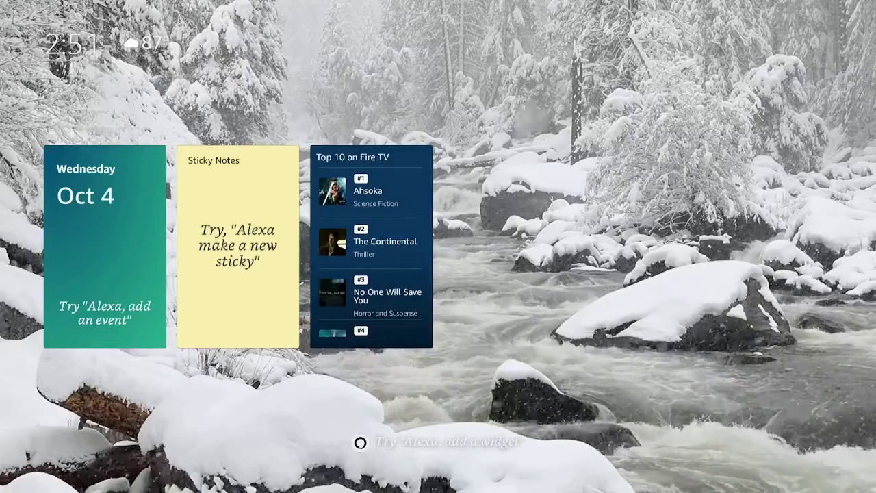
Step: Change Widget Size to Small in Ambient preferences and return to the snowy river screen
key("Return")
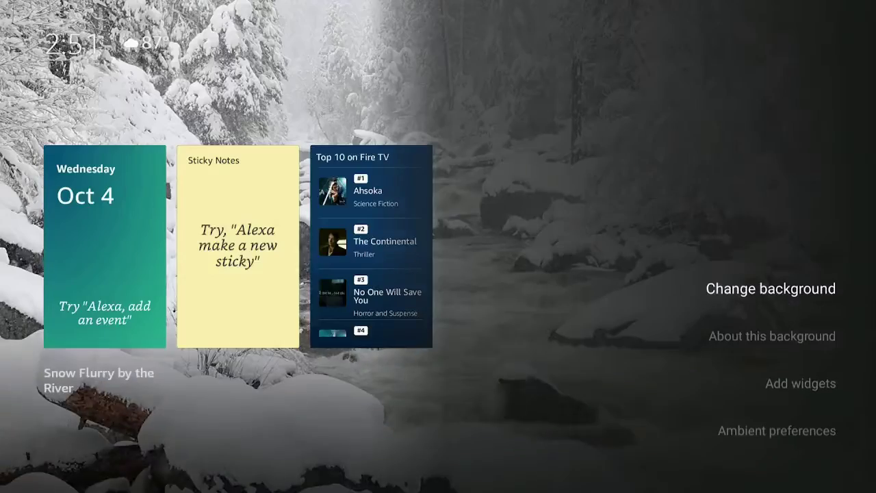
key("Down")
key("Down")
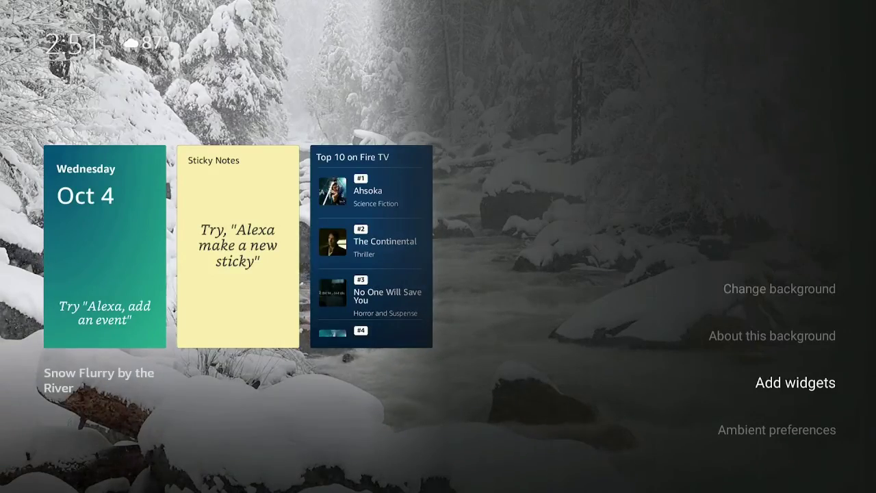
key("Down")
key("Return")
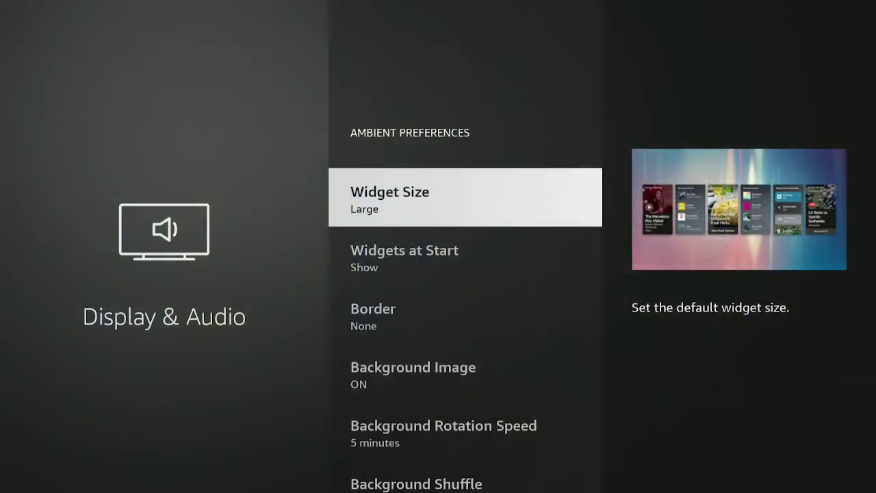
key("Down")
key("Up")
key("Return")
key("Return")
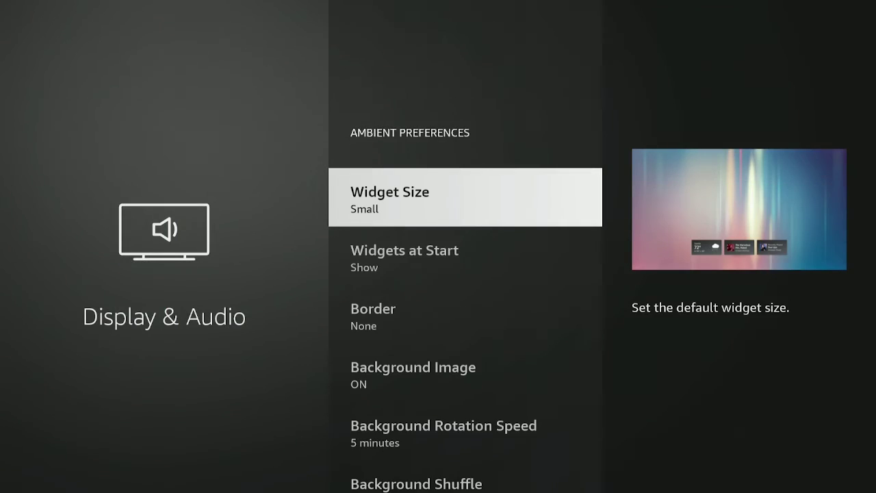
key("Escape")
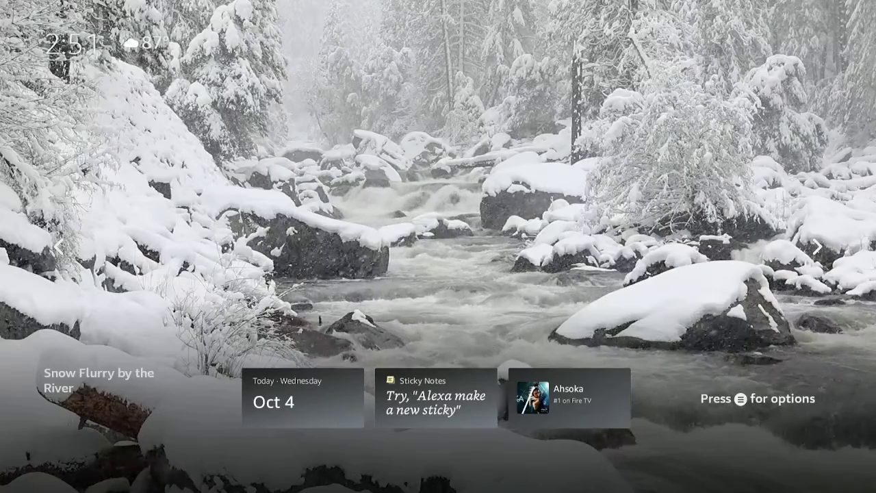
Step: Expand and then shrink the widgets, and exit to the Fire TV Home screen
key("Up")
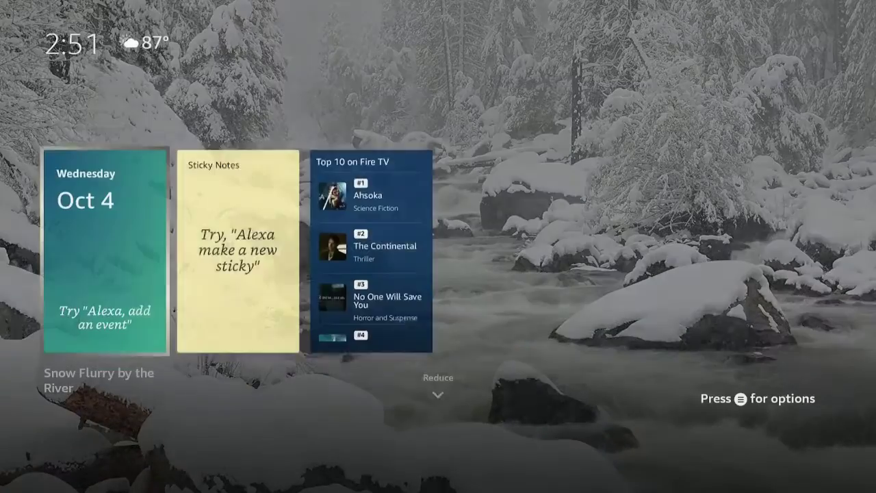
key("Down")
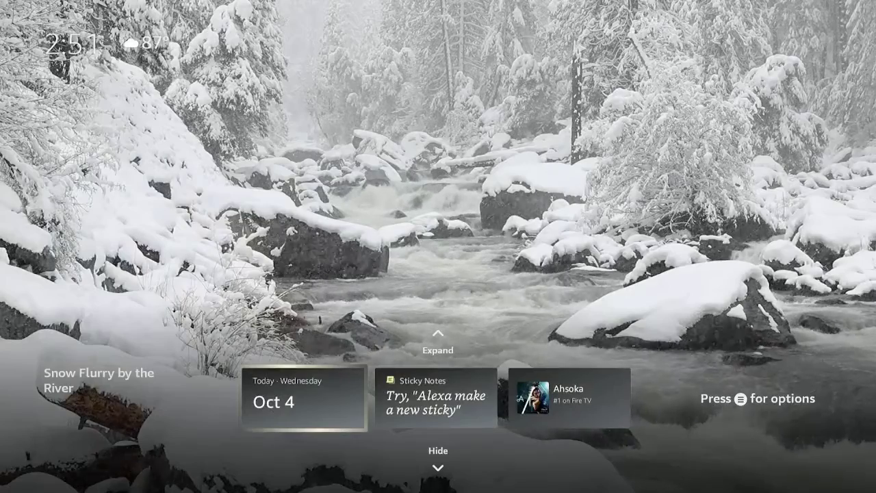
key("Home")
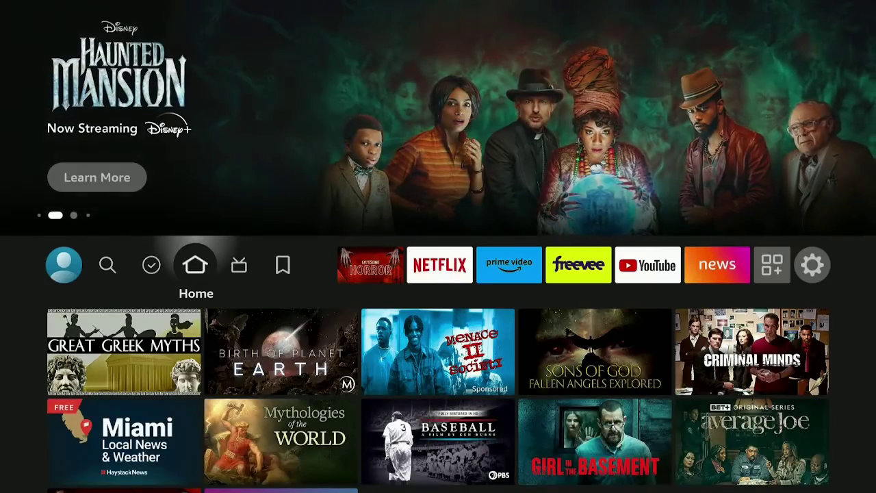